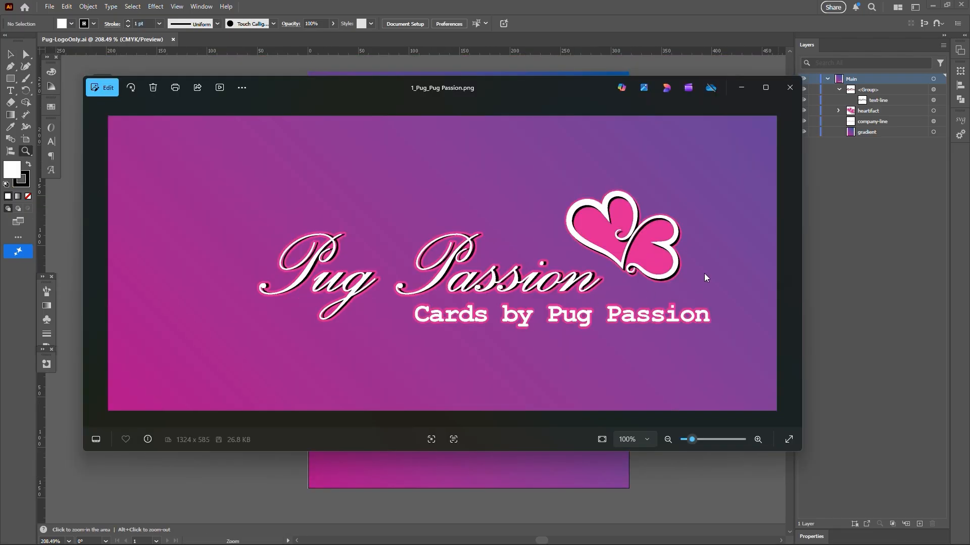
Step: Review the exported logo variations from Pug Passion through Get Well Soon in the image viewer, and close the viewer
{"action": "key", "text": "Right"}
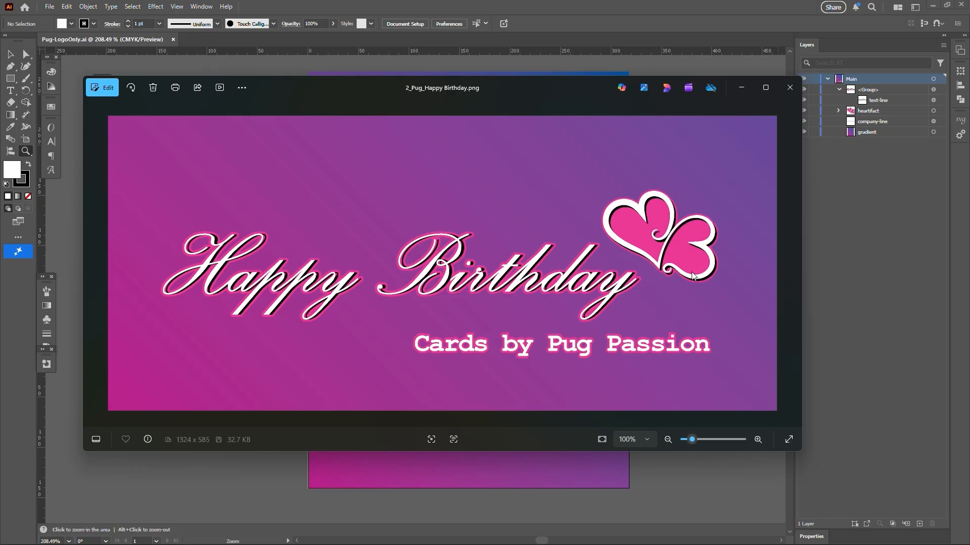
{"action": "key", "text": "Right"}
{"action": "key", "text": "Right"}
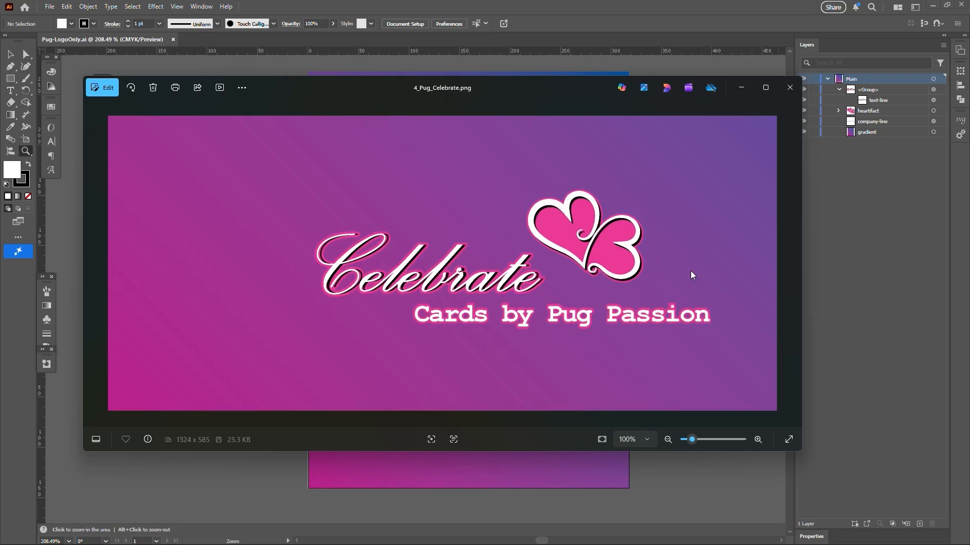
{"action": "key", "text": "Right"}
{"action": "key", "text": "Right"}
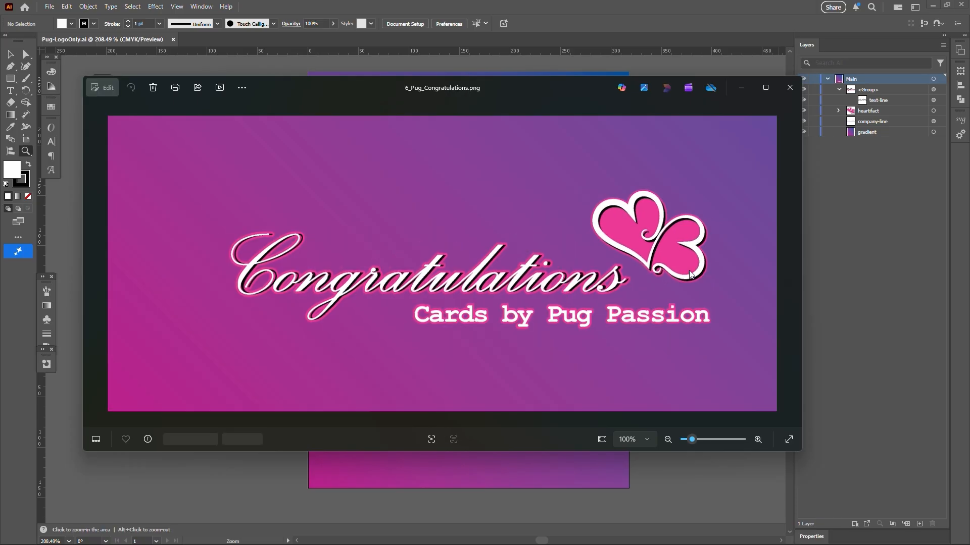
{"action": "key", "text": "Right"}
{"action": "key", "text": "Right"}
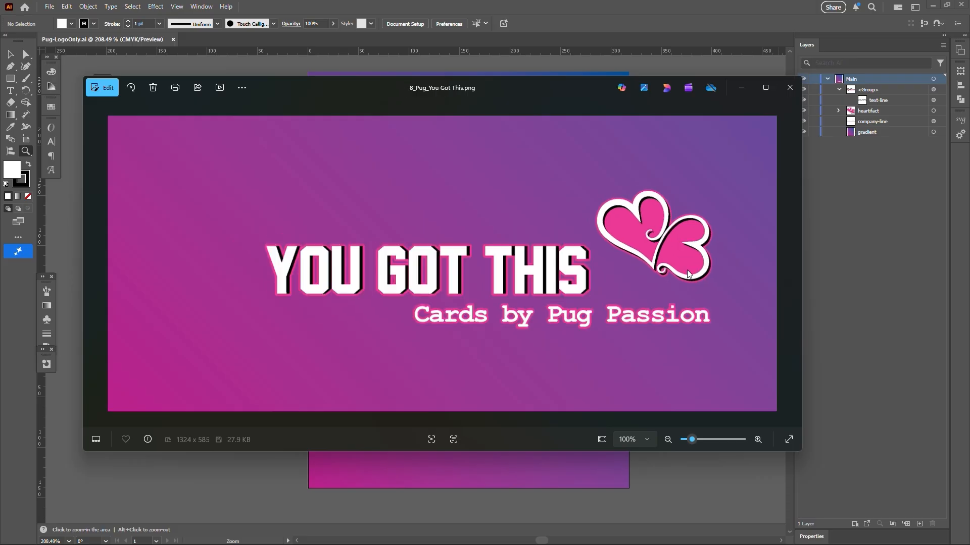
{"action": "key", "text": "Right"}
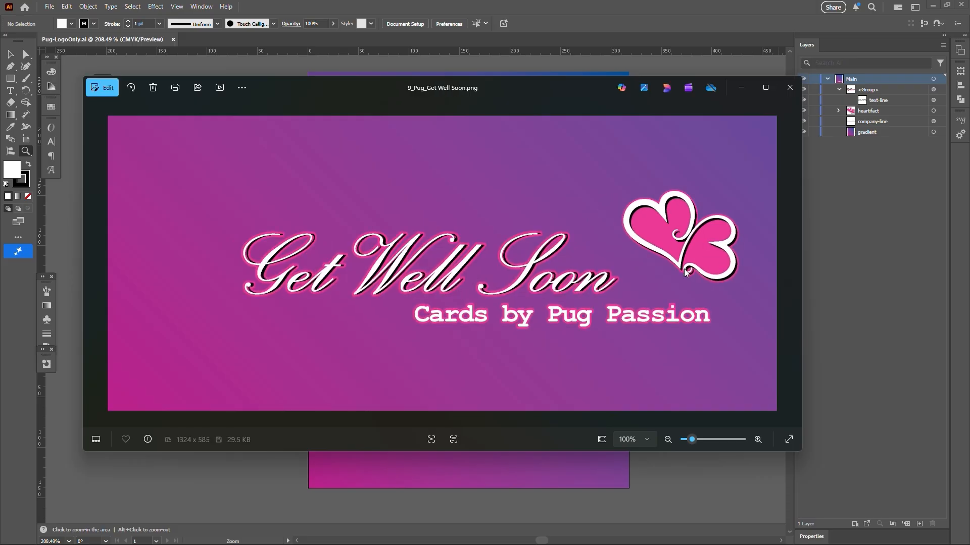
{"action": "key", "text": "Right"}
{"action": "left_click", "coordinate": [790, 88]}
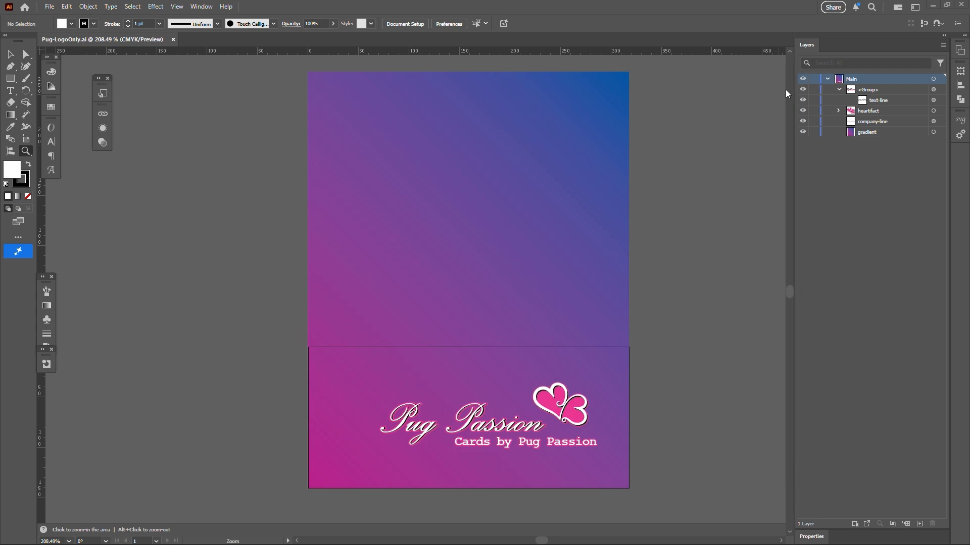
Step: Inspect the logo's parts by selecting the script text, the heart artwork and the company-line text in turn
{"action": "left_click_drag", "start_coordinate": [420, 478], "coordinate": [530, 411]}
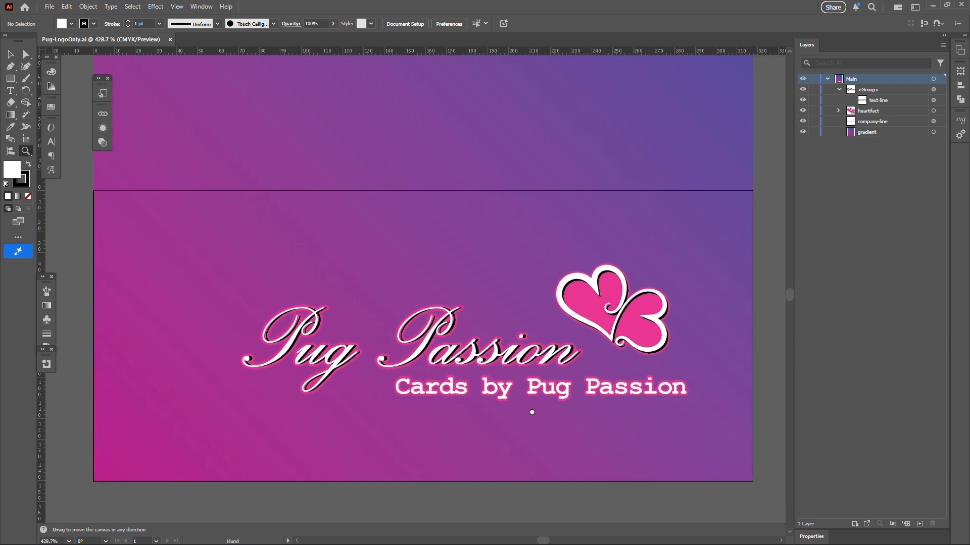
{"action": "key", "text": "v"}
{"action": "left_click", "coordinate": [336, 341]}
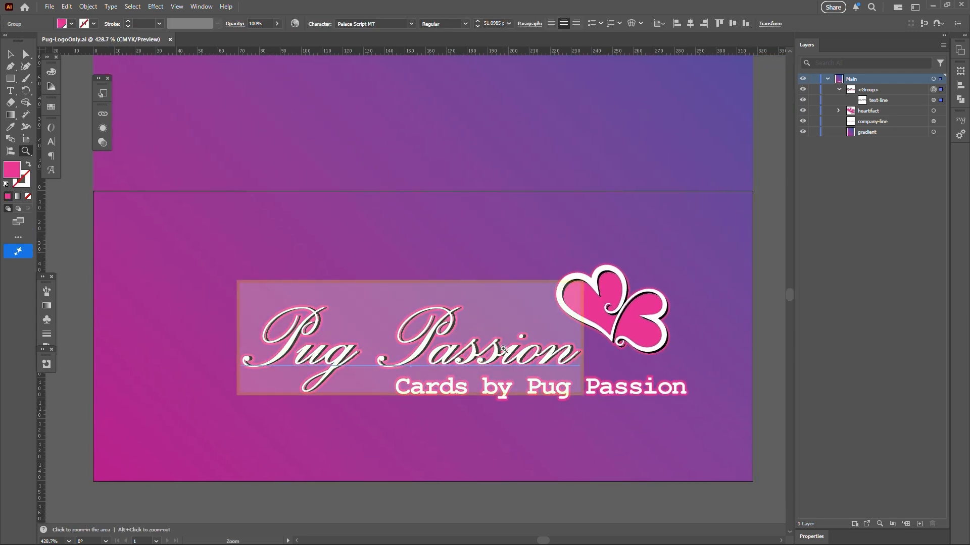
{"action": "left_click", "coordinate": [632, 277]}
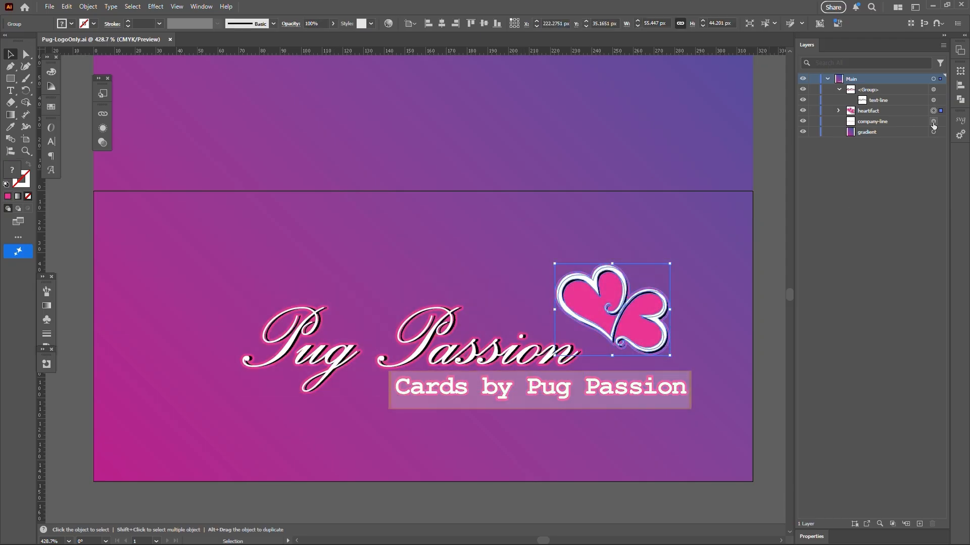
{"action": "left_click", "coordinate": [665, 389]}
{"action": "left_click", "coordinate": [659, 303]}
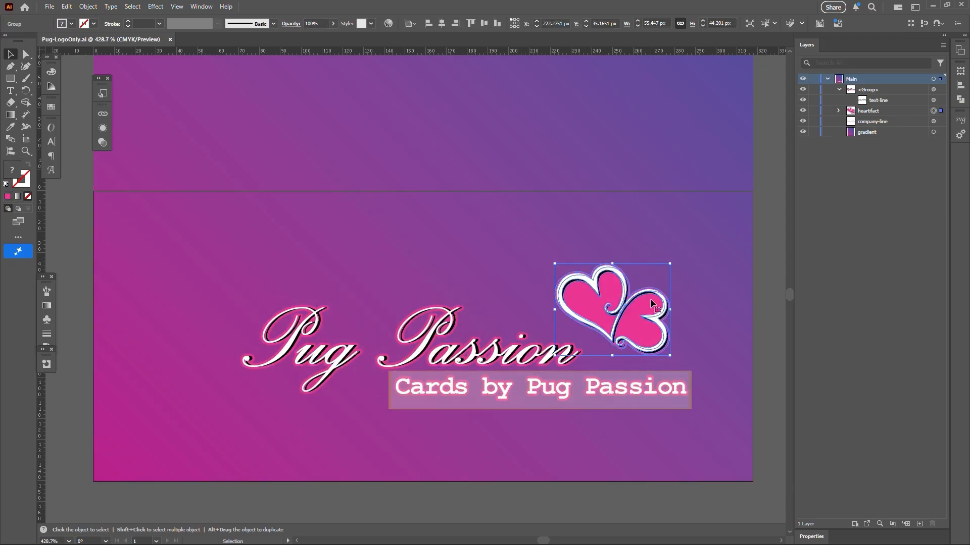
{"action": "left_click", "coordinate": [933, 121]}
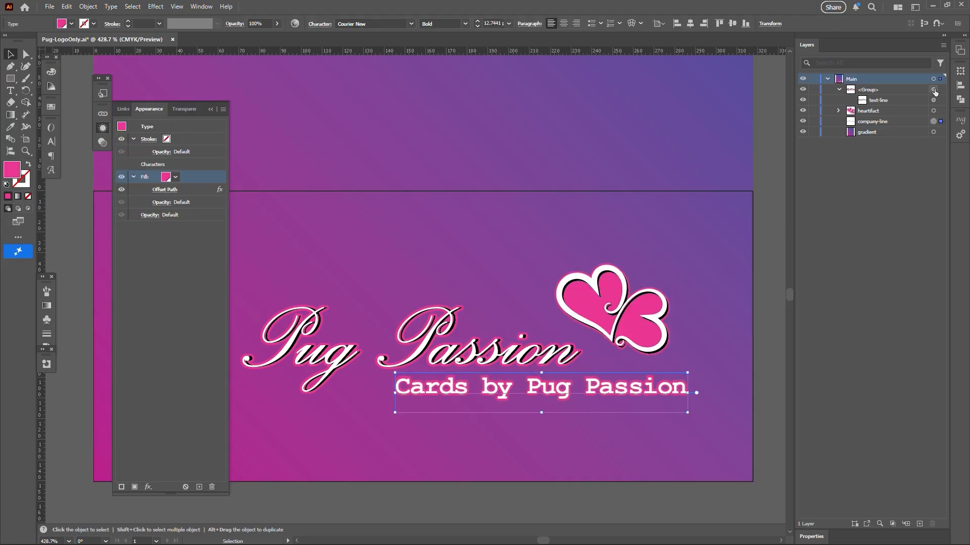
Step: Hide the pink offset fill on the script text's group and show it again to compare the outline
{"action": "left_click", "coordinate": [933, 89]}
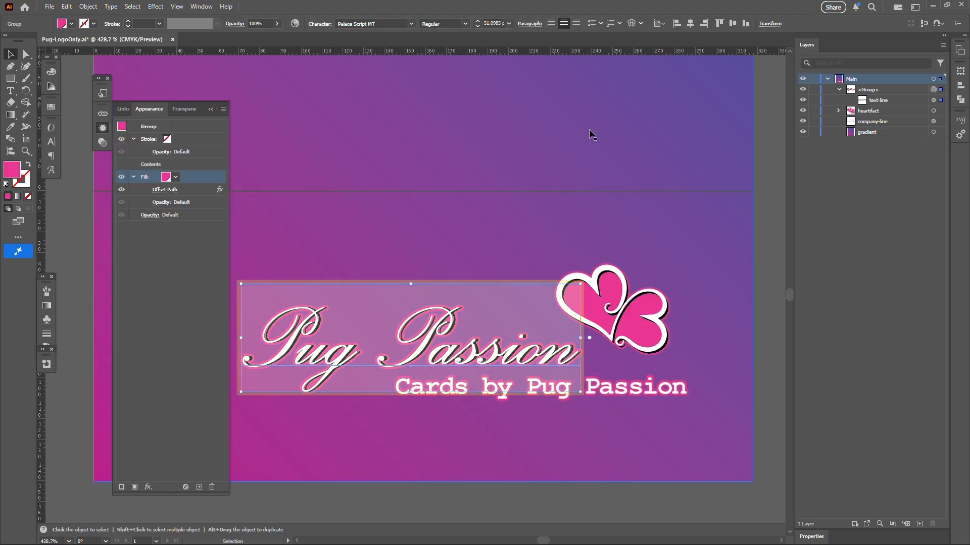
{"action": "left_click", "coordinate": [121, 178]}
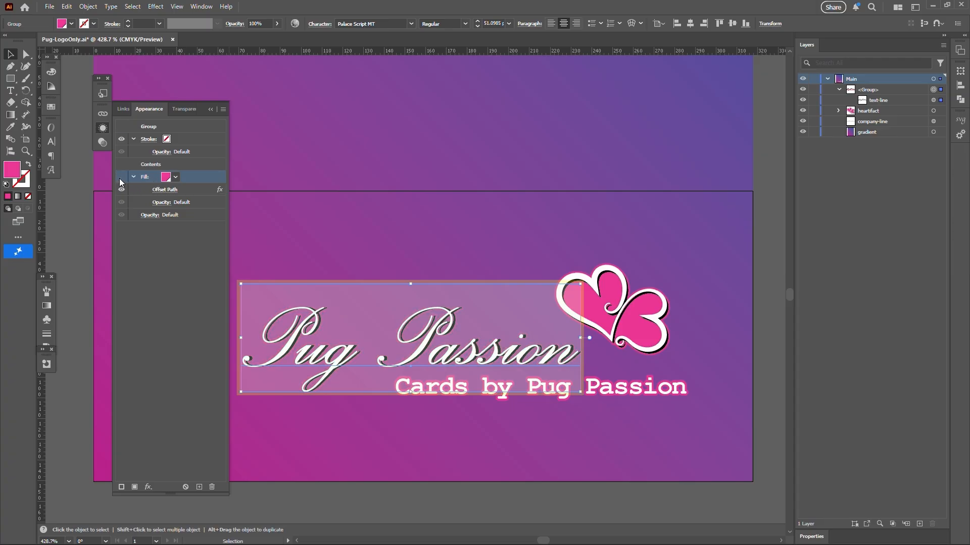
{"action": "left_click", "coordinate": [120, 178]}
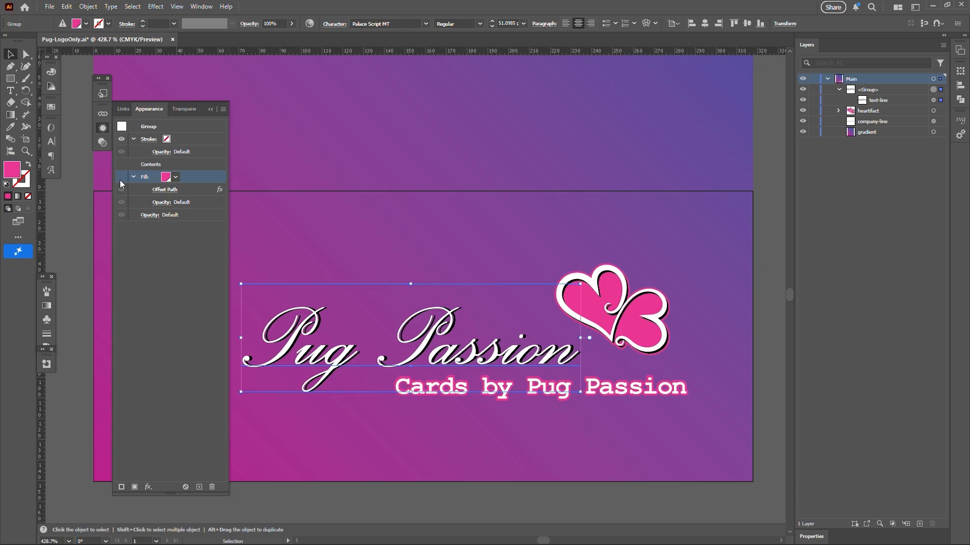
{"action": "left_click", "coordinate": [121, 177]}
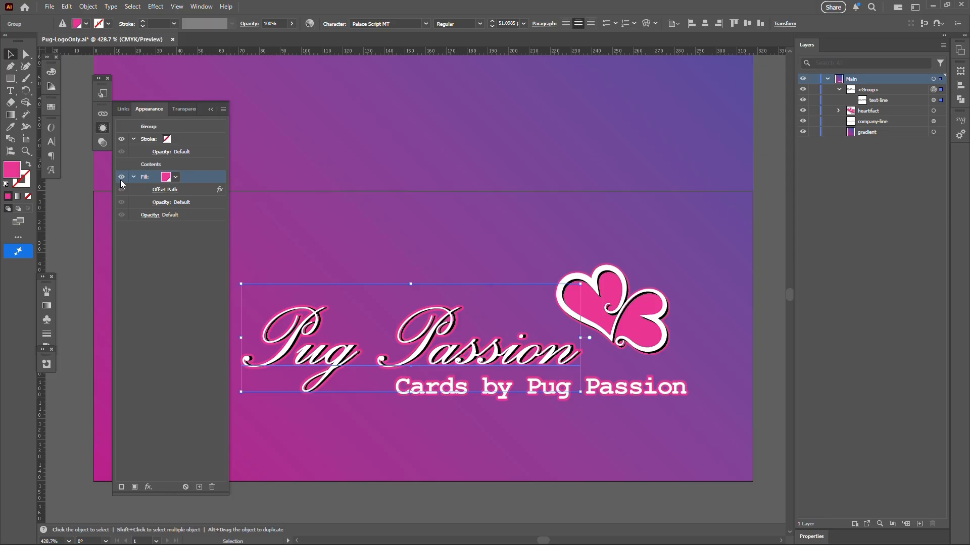
{"action": "left_click", "coordinate": [211, 109]}
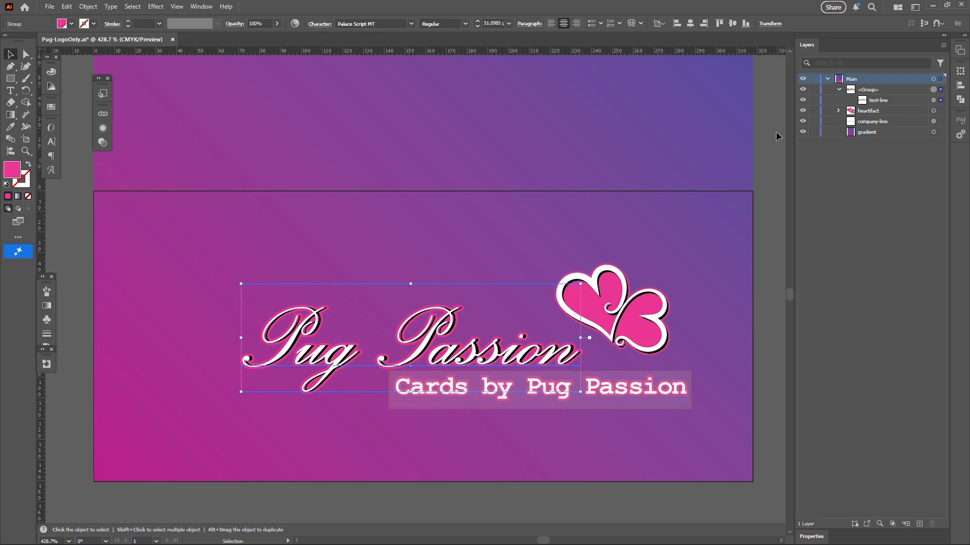
Step: Replace the script text with "Come Back Soon" and shift the heart artwork about 22 px right, clear of the text
{"action": "double_click", "coordinate": [513, 364]}
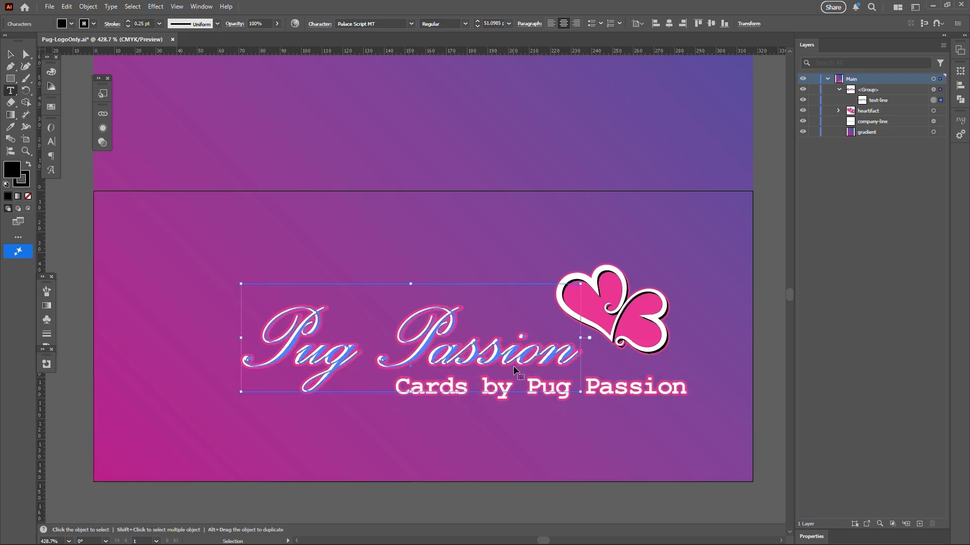
{"action": "key", "text": "ctrl+a"}
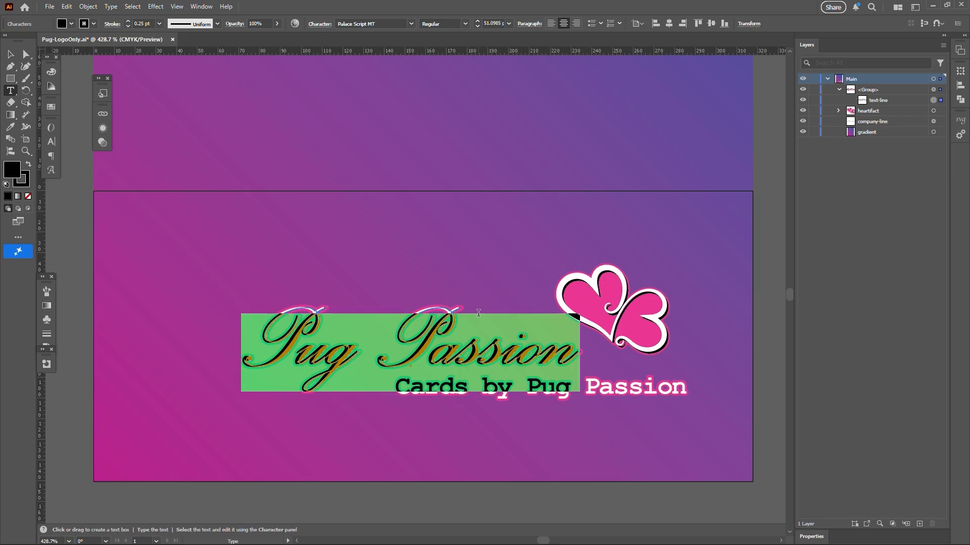
{"action": "type", "text": "Come Back S"}
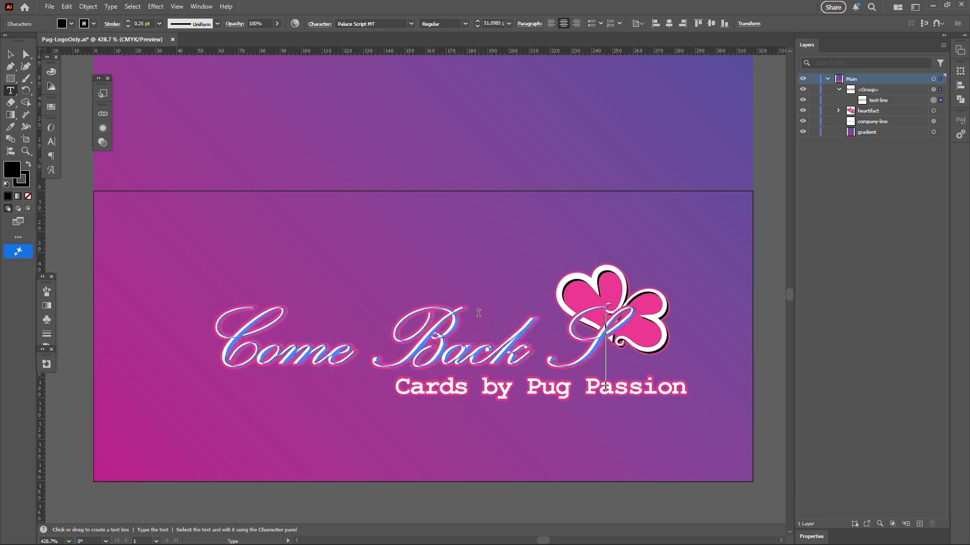
{"action": "type", "text": "oon"}
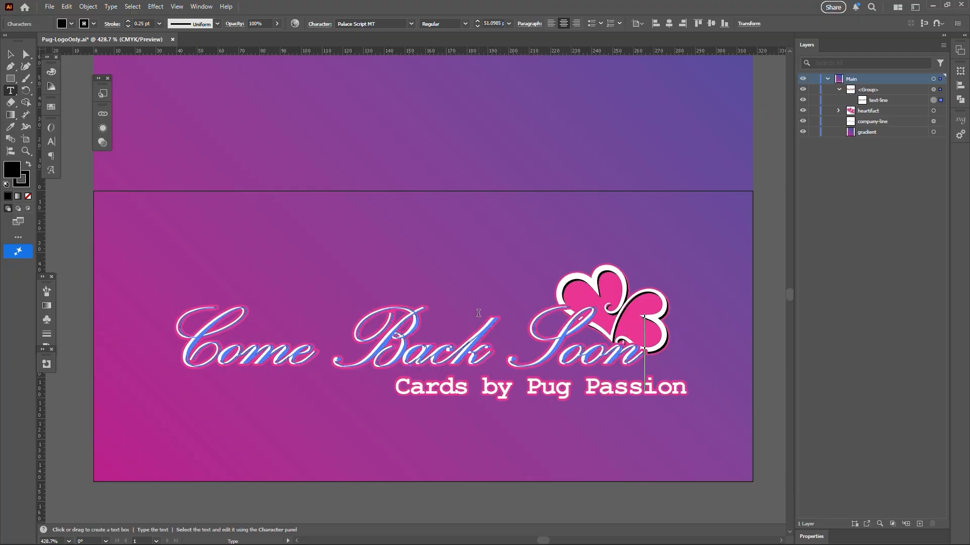
{"action": "key", "text": "Escape"}
{"action": "left_click", "coordinate": [478, 313]}
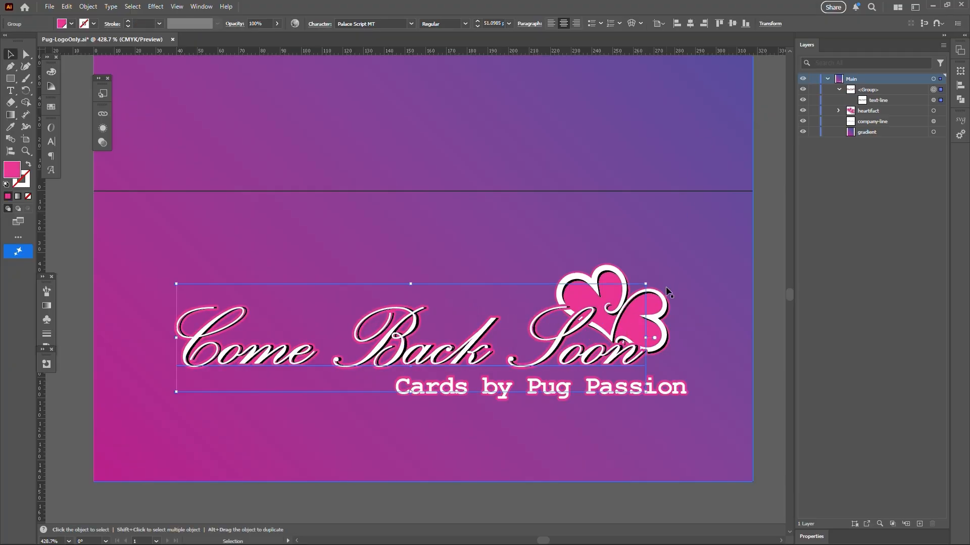
{"action": "left_click", "coordinate": [658, 305]}
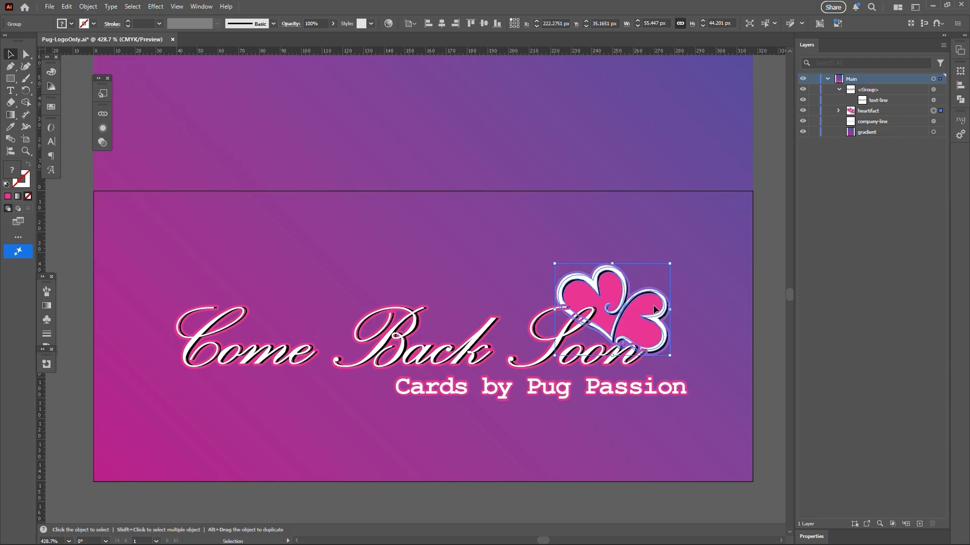
{"action": "left_click_drag", "start_coordinate": [658, 305], "coordinate": [698, 308]}
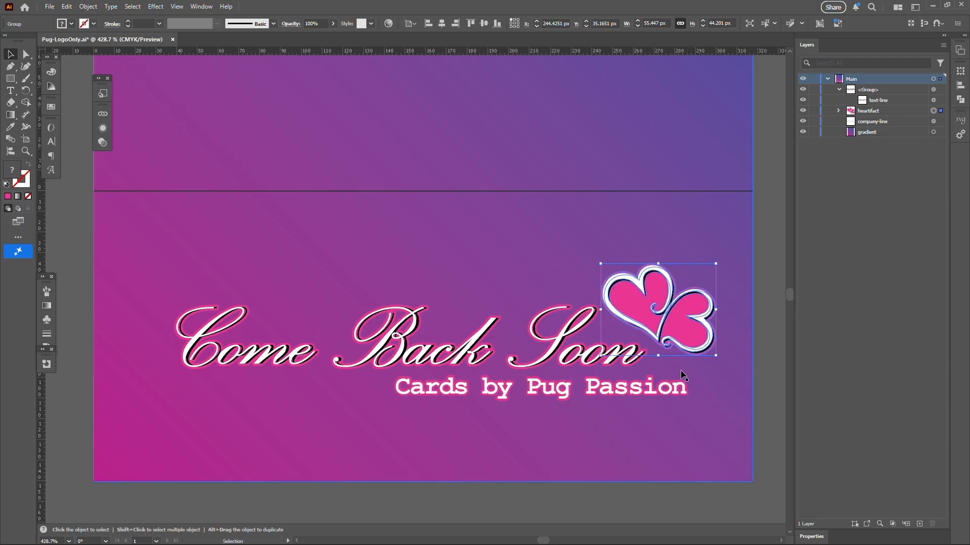
Step: Replace the script text with "Celebrate" and move the heart artwork left to sit close to the end of the word
{"action": "triple_click", "coordinate": [562, 351]}
{"action": "type", "text": "C"}
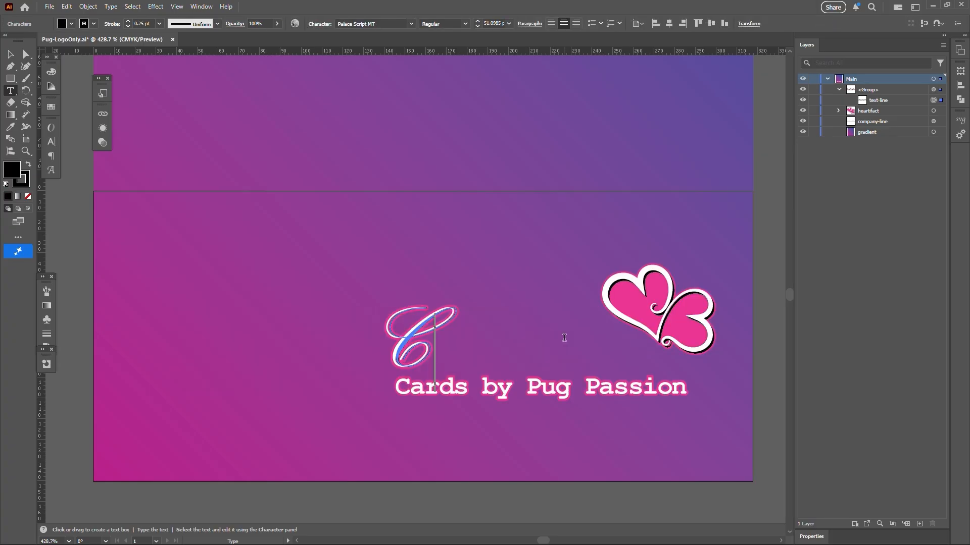
{"action": "type", "text": "elebrate"}
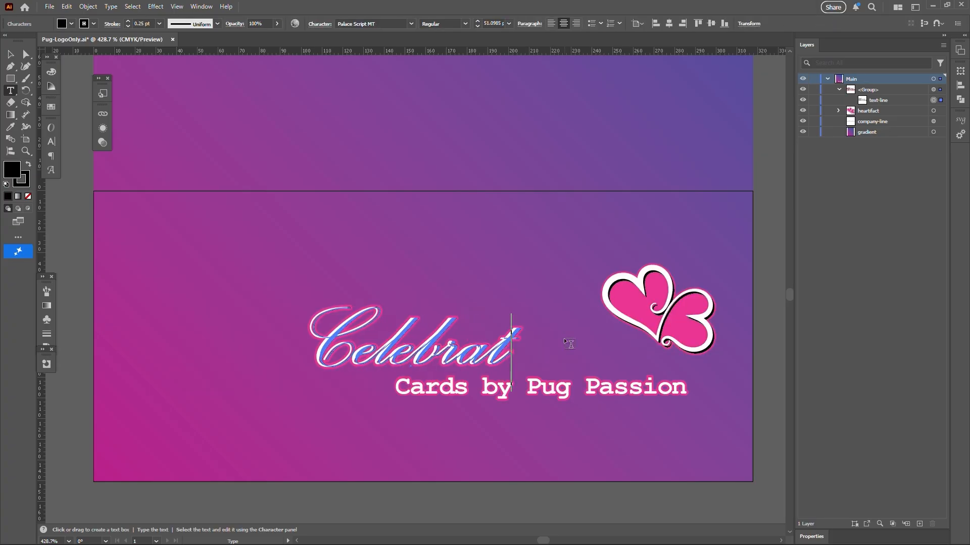
{"action": "key", "text": "Escape"}
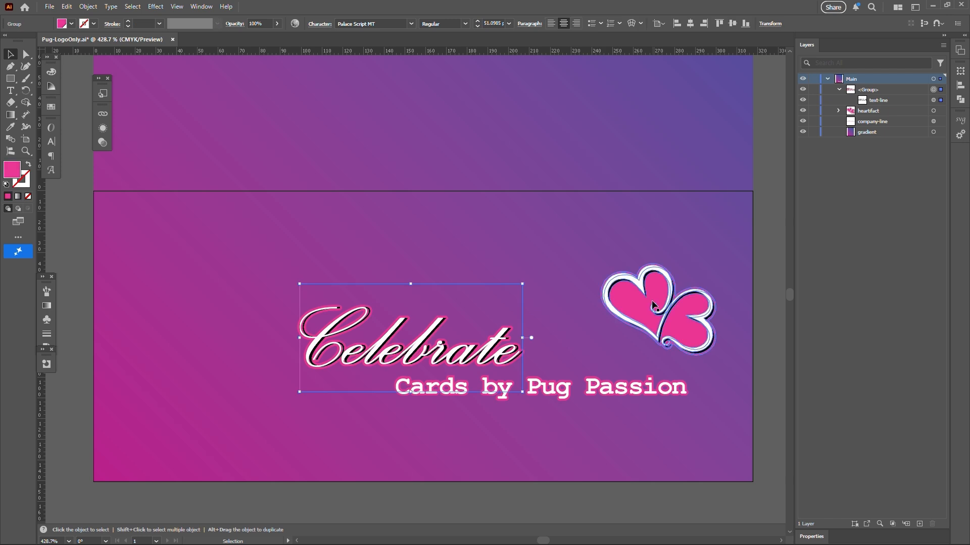
{"action": "left_click", "coordinate": [658, 303]}
{"action": "left_click_drag", "start_coordinate": [658, 303], "coordinate": [555, 295]}
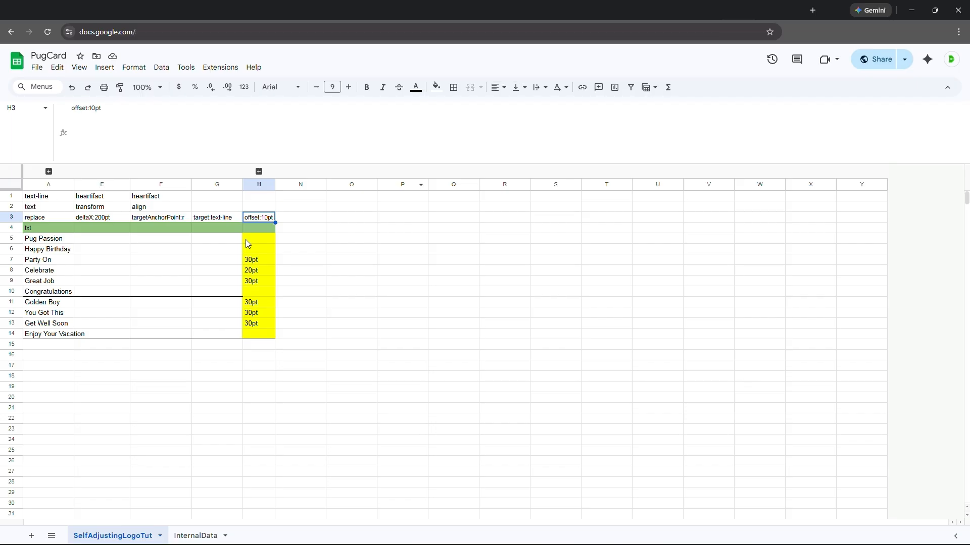
Step: Switch to the PugCard spreadsheet in Google Sheets and examine the heartifact transform and align settings in columns E to G
{"action": "left_click_drag", "start_coordinate": [96, 195], "coordinate": [101, 334]}
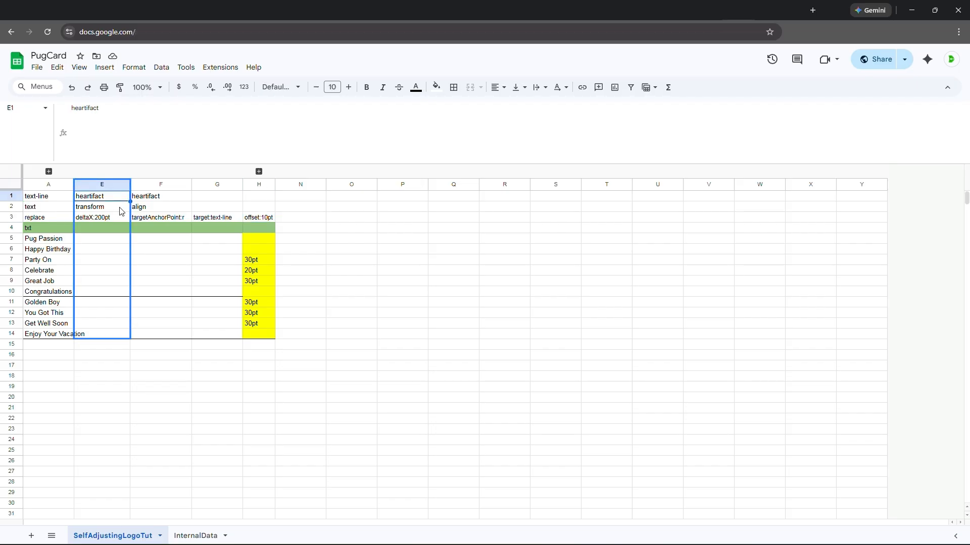
{"action": "key", "text": "Return"}
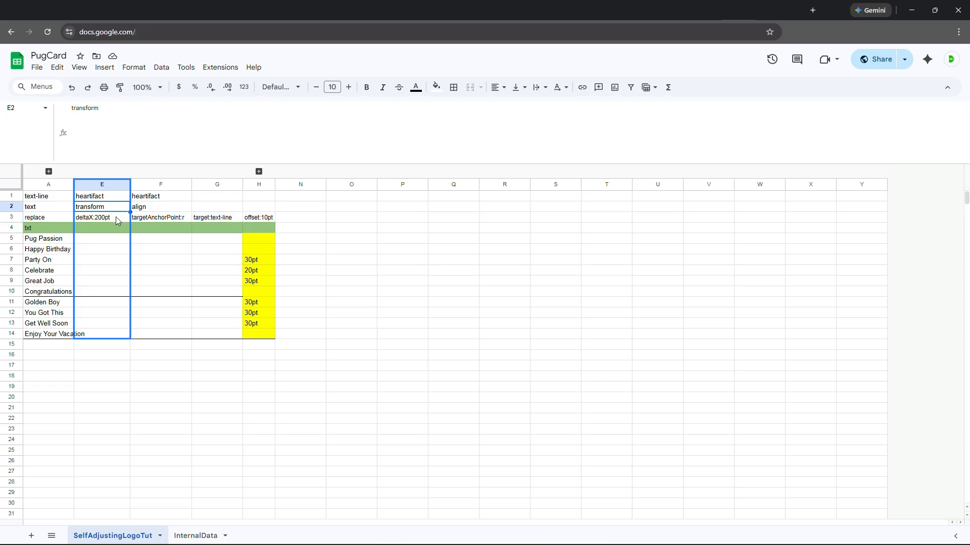
{"action": "key", "text": "Return"}
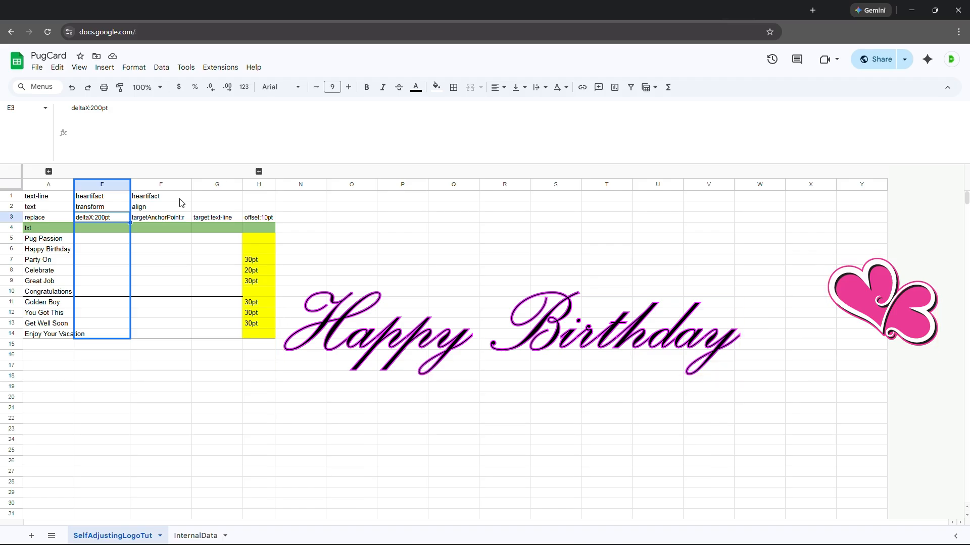
{"action": "left_click", "coordinate": [180, 199]}
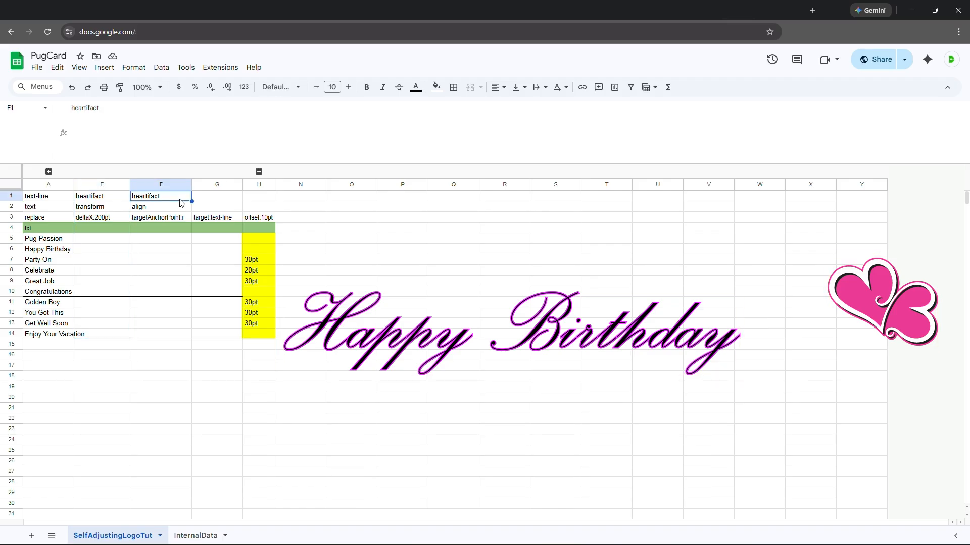
{"action": "left_click", "coordinate": [179, 209]}
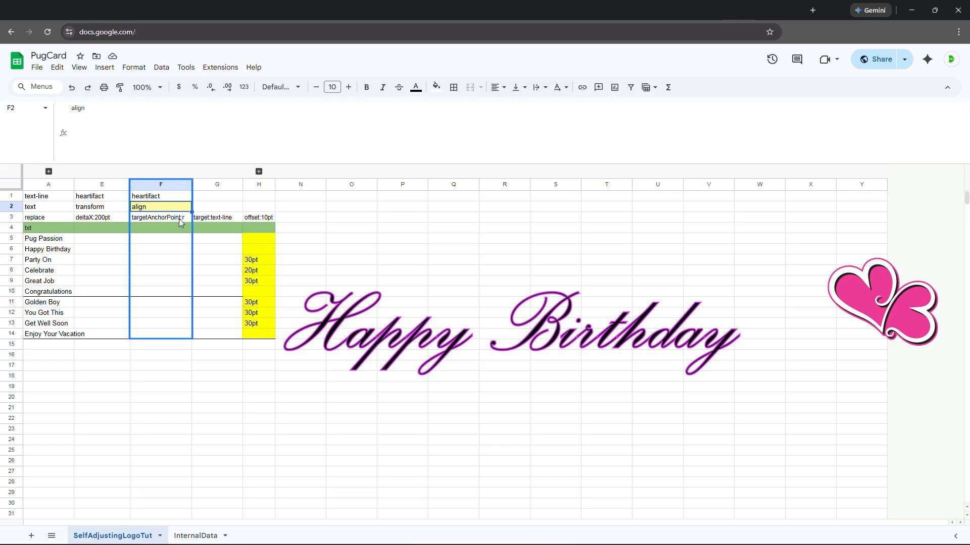
{"action": "left_click", "coordinate": [180, 222]}
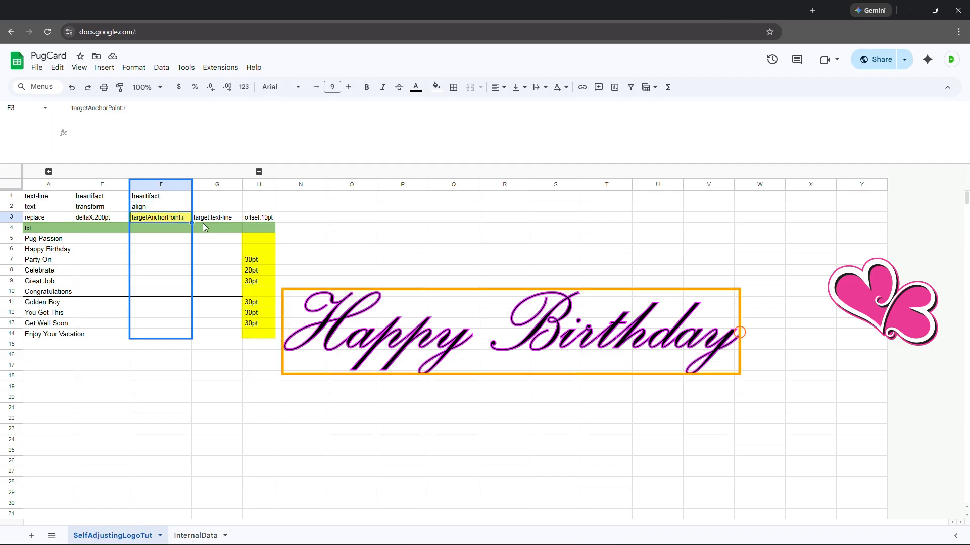
{"action": "left_click", "coordinate": [240, 220]}
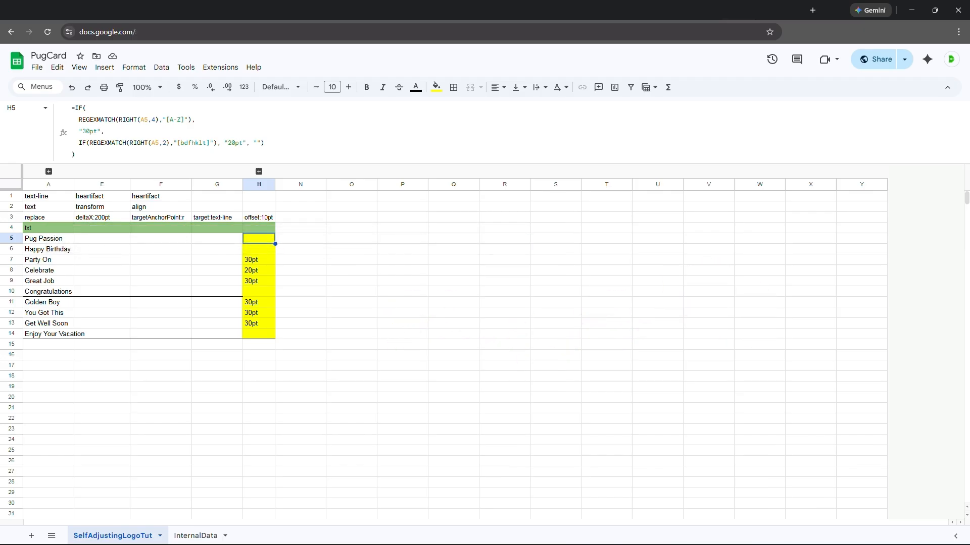
Step: Switch to the ChatGPT conversation and read the Google Sheets formula and explanation for detecting capitals and ascenders in the last four characters
{"action": "left_click", "coordinate": [206, 10]}
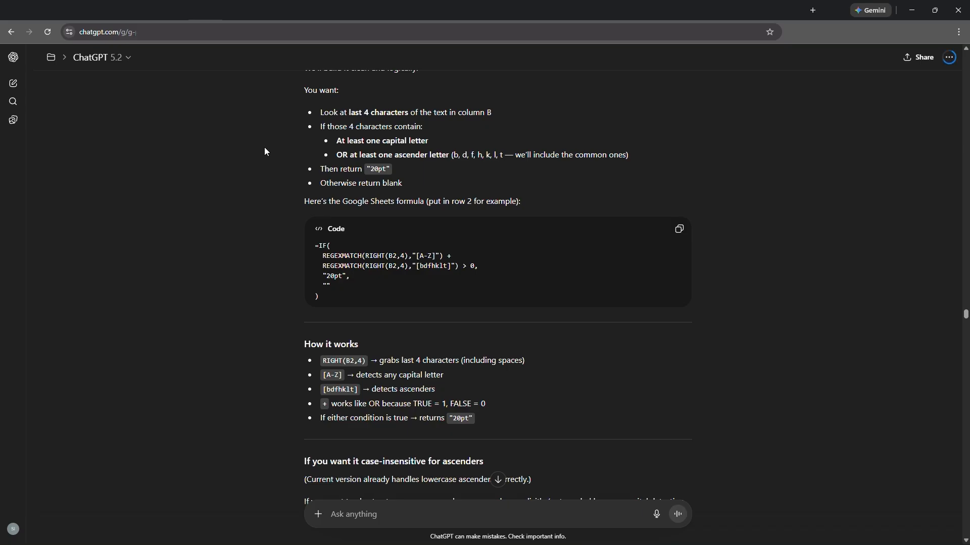
{"action": "scroll", "coordinate": [278, 191], "scroll_direction": "down", "scroll_amount": 4}
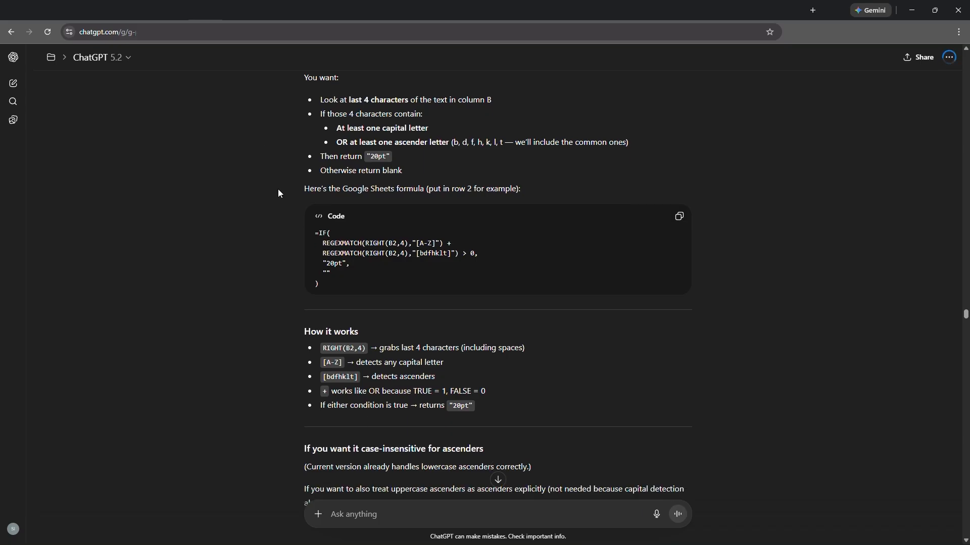
{"action": "scroll", "coordinate": [278, 190], "scroll_direction": "down", "scroll_amount": 2}
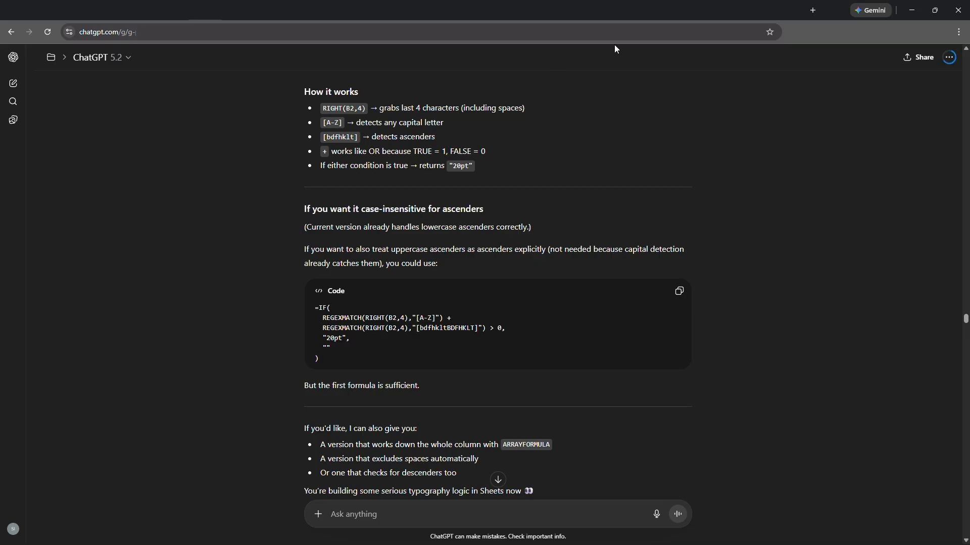
Step: Switch to Illustrator and replace the script text with "Greetings"
{"action": "left_click", "coordinate": [738, 11]}
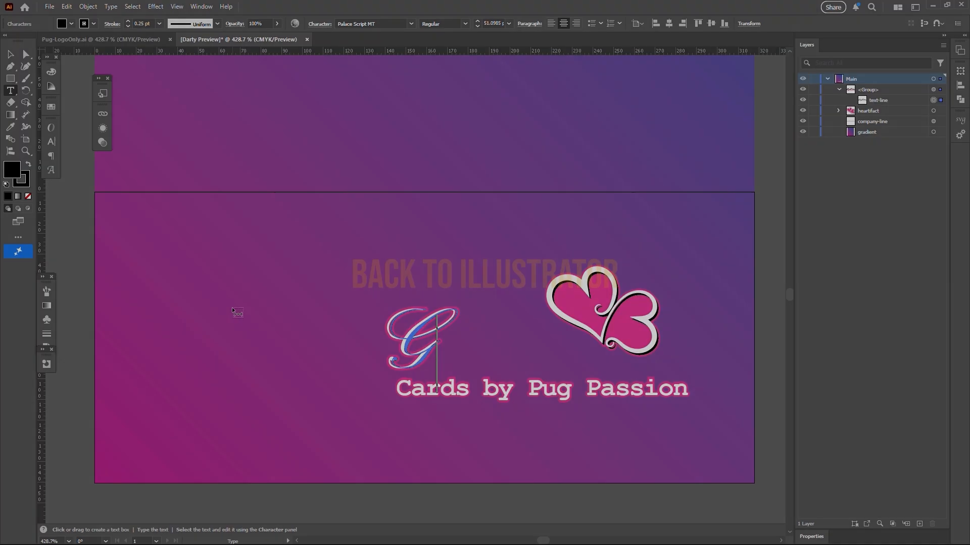
{"action": "type", "text": "re"}
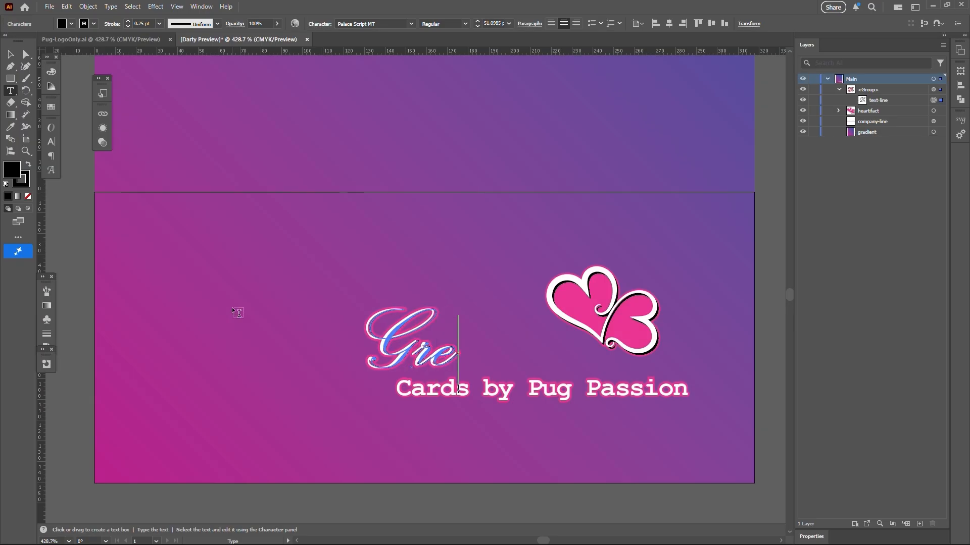
{"action": "type", "text": "etings"}
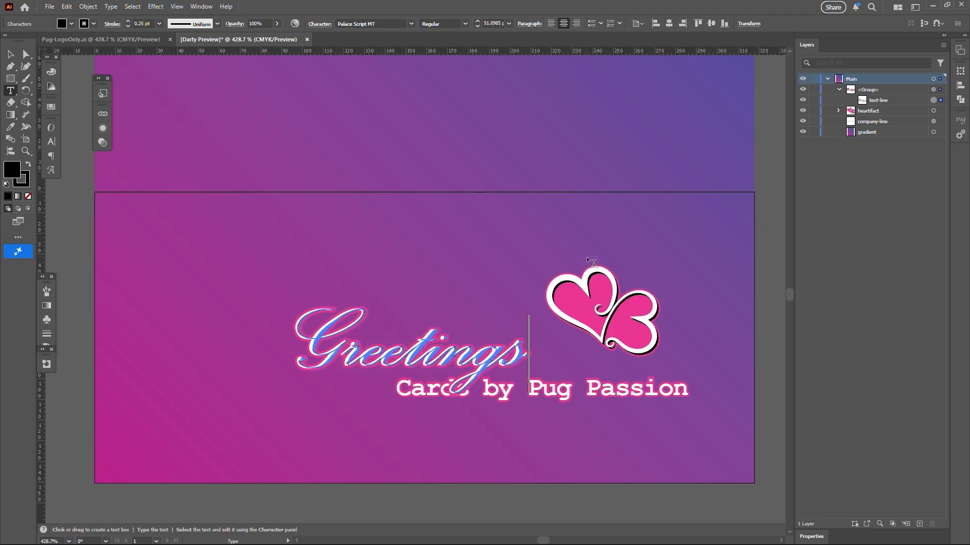
{"action": "key", "text": "Escape"}
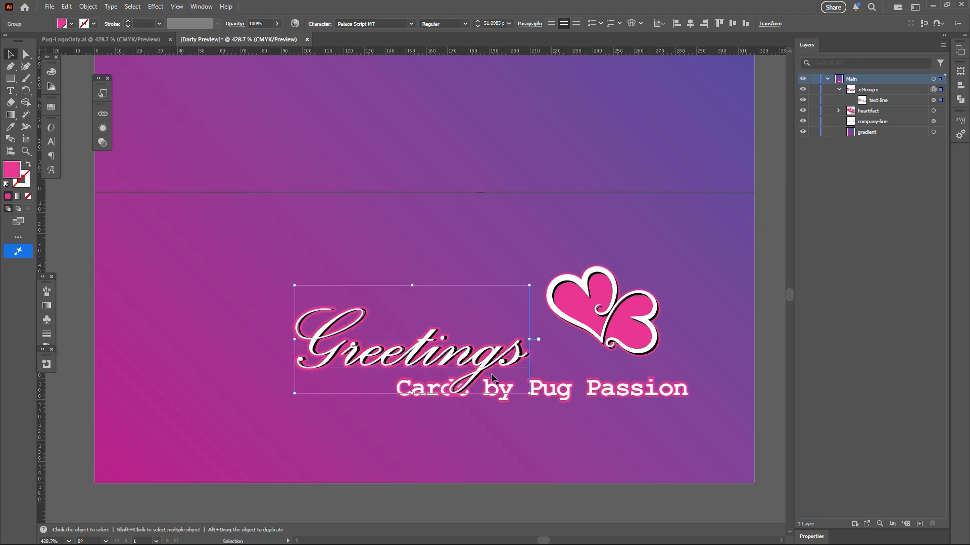
Step: Move the "Cards by Pug Passion" line down clear of the script text's descender, then back up to its original place
{"action": "left_click", "coordinate": [613, 390]}
{"action": "left_click_drag", "start_coordinate": [613, 390], "coordinate": [613, 417]}
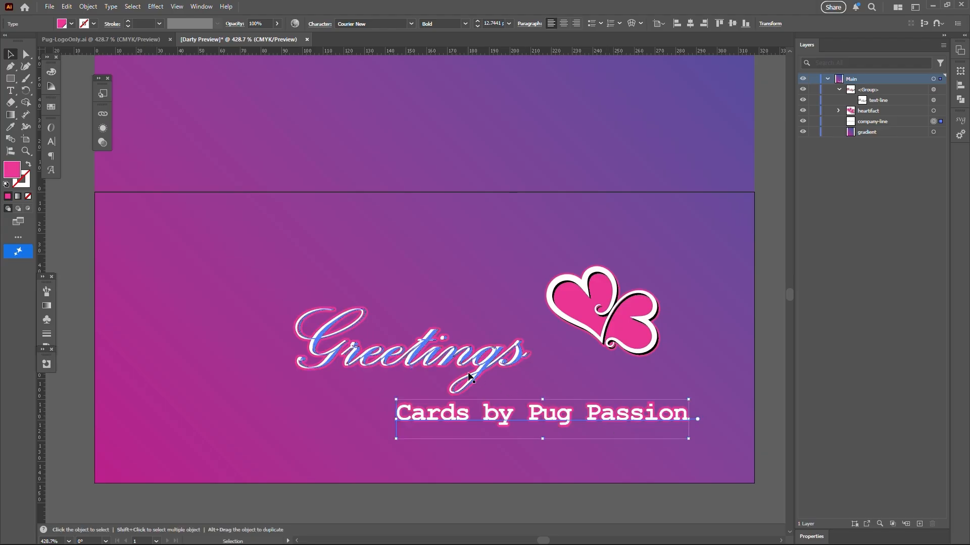
{"action": "left_click_drag", "start_coordinate": [471, 411], "coordinate": [467, 386]}
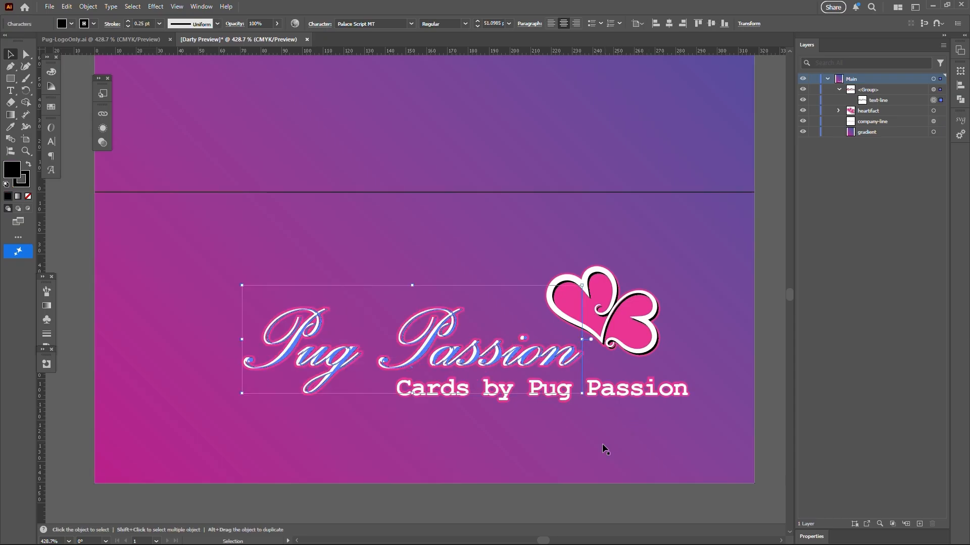
{"action": "left_click", "coordinate": [768, 339]}
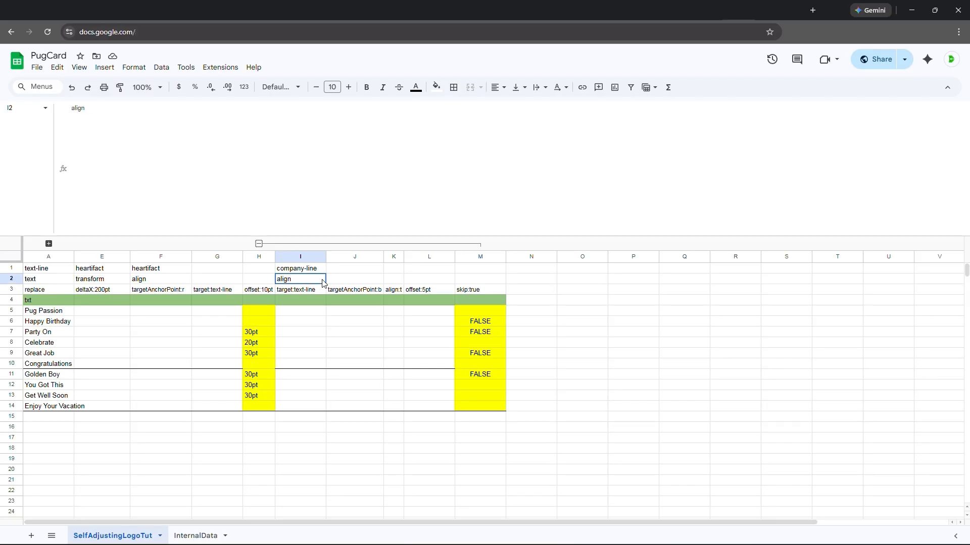
Step: In the PugCard spreadsheet, examine the company-line align settings in I3 to L3 and slightly widen column K
{"action": "left_click", "coordinate": [321, 289]}
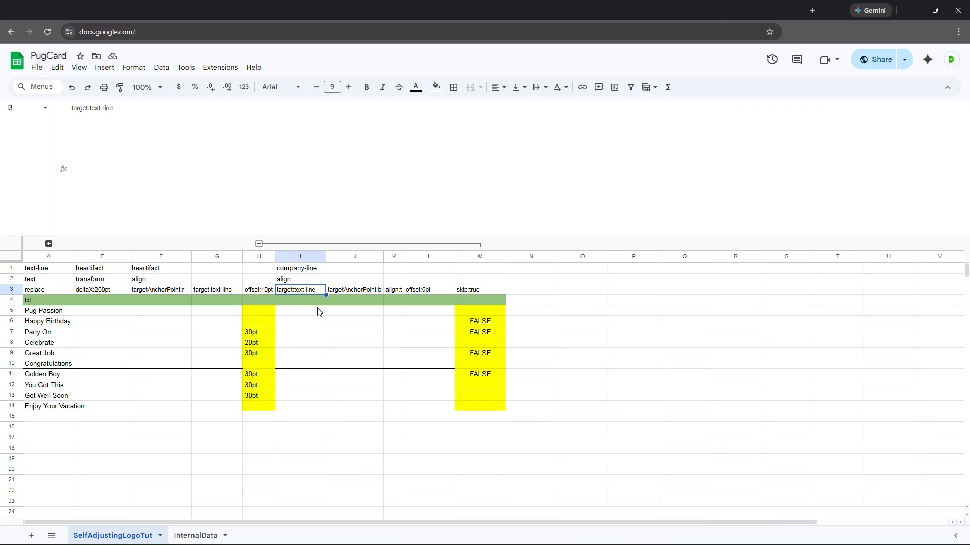
{"action": "left_click", "coordinate": [362, 293]}
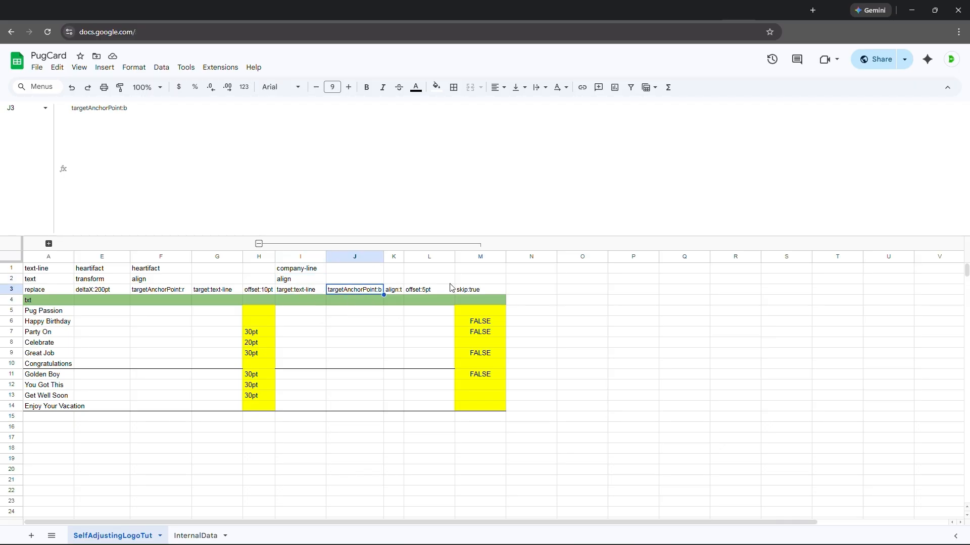
{"action": "left_click_drag", "start_coordinate": [404, 258], "coordinate": [408, 258]}
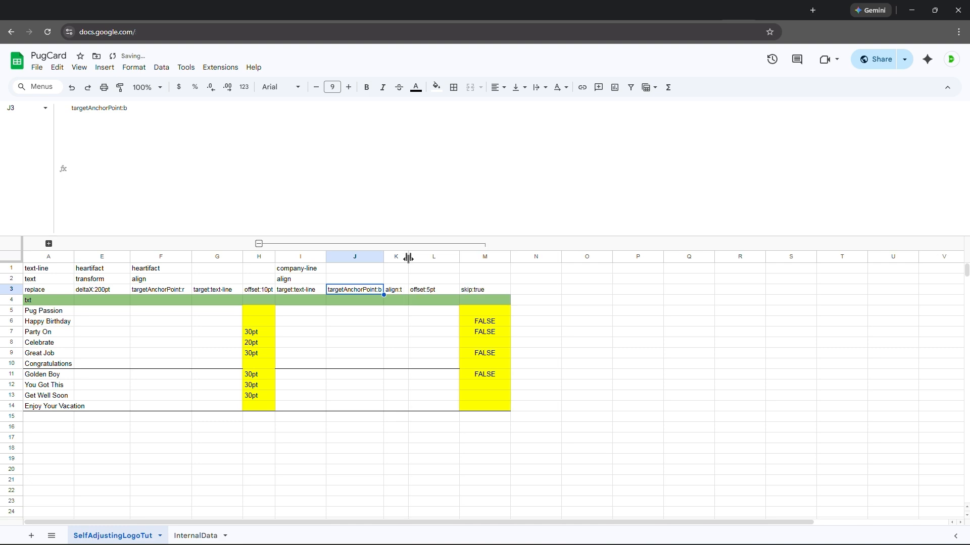
{"action": "left_click", "coordinate": [399, 290]}
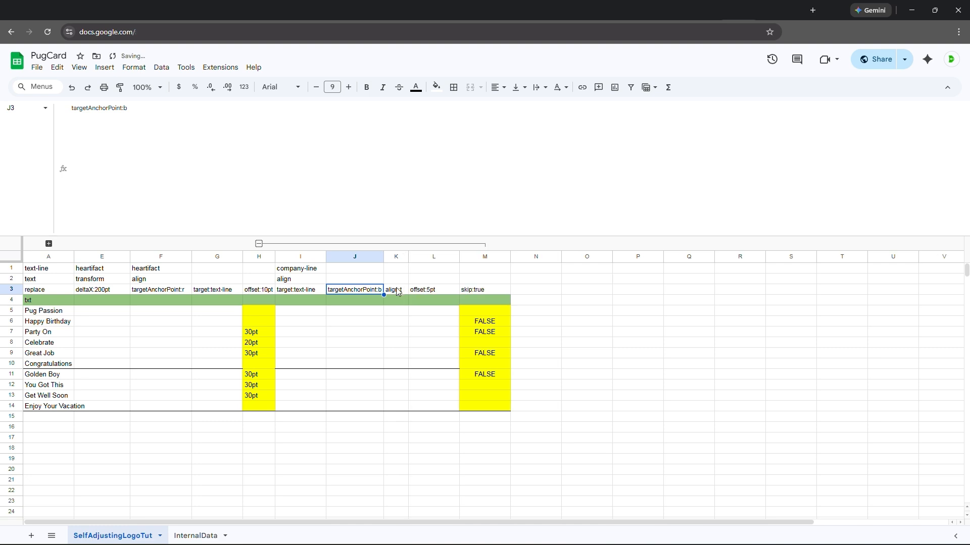
{"action": "left_click", "coordinate": [438, 291]}
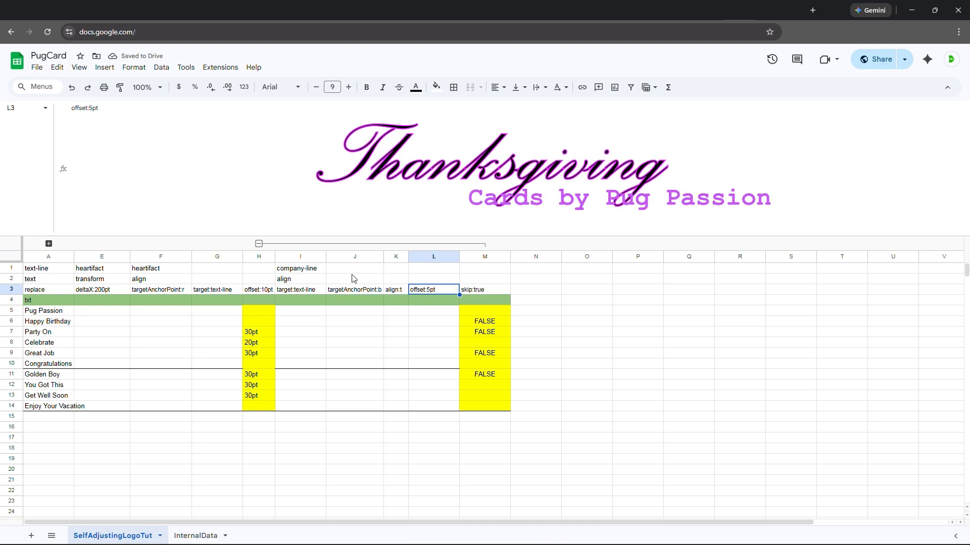